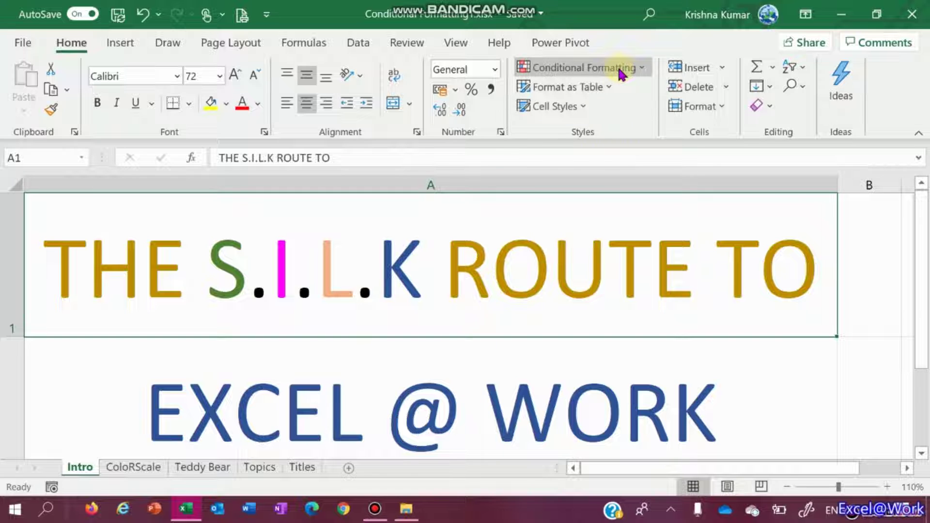
pyautogui.click(640, 69)
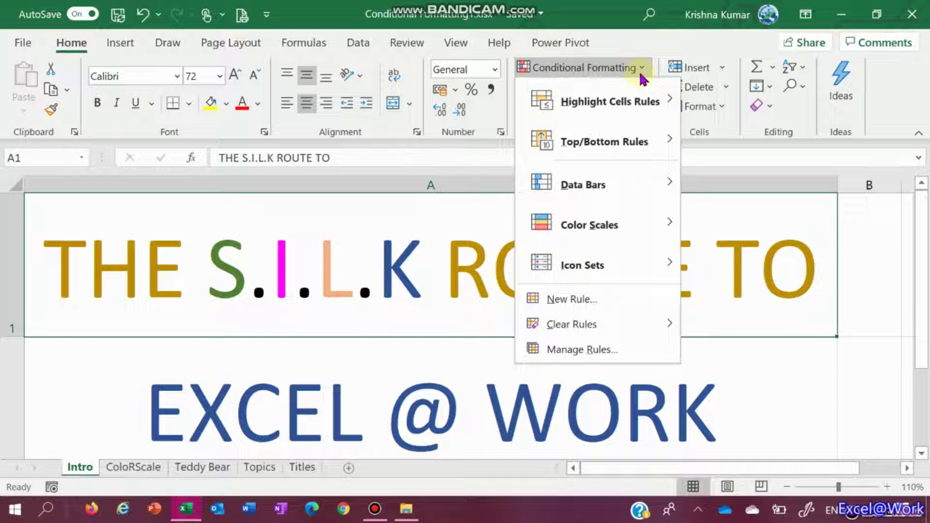
pyautogui.moveTo(621, 145)
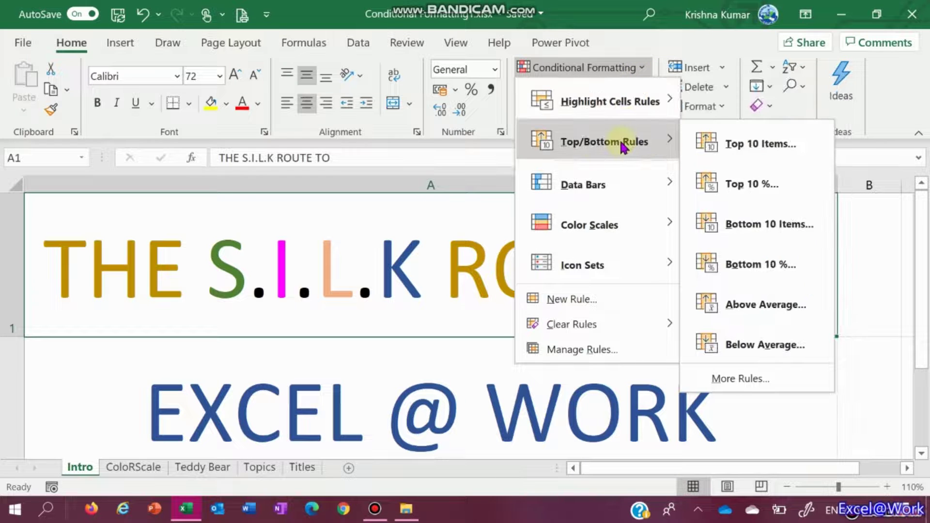
pyautogui.moveTo(621, 180)
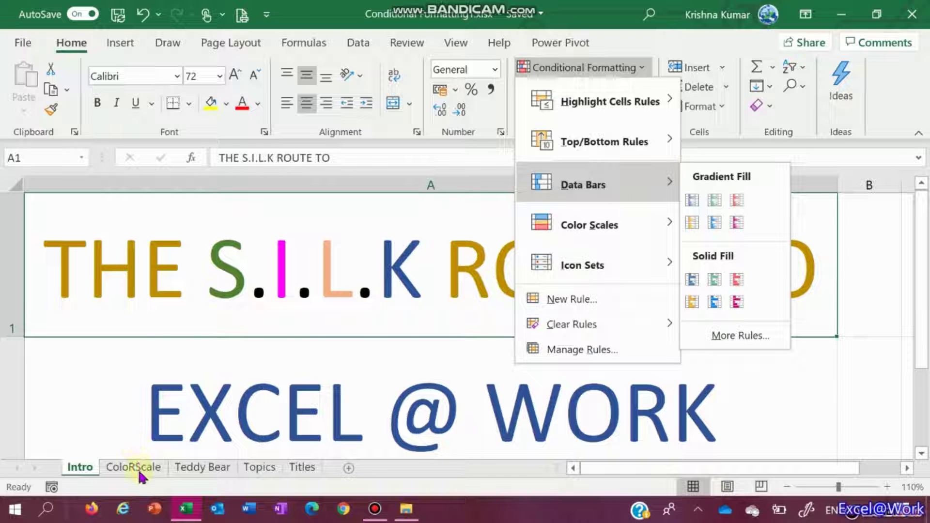
pyautogui.click(194, 387)
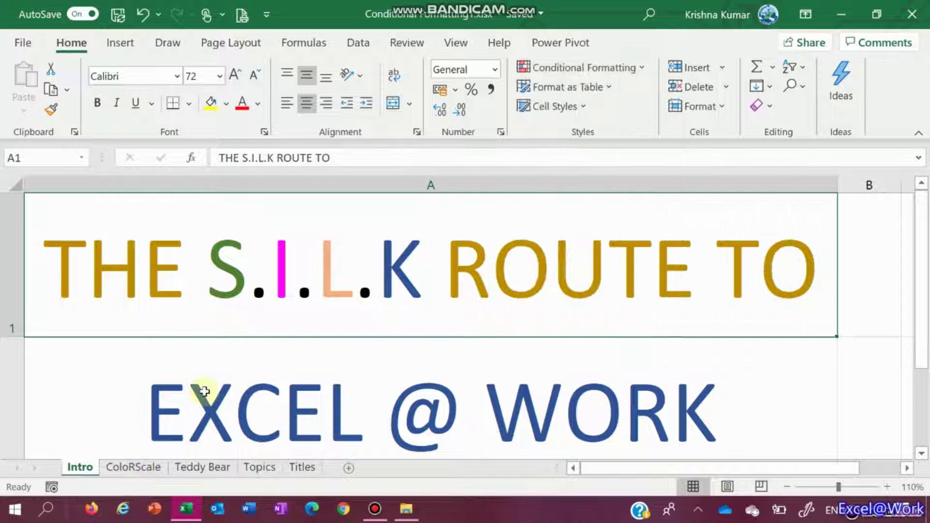
# Step: View the toy sales report on the Teddy Bear sheet and return to the ColoRScale sheet
pyautogui.click(151, 467)
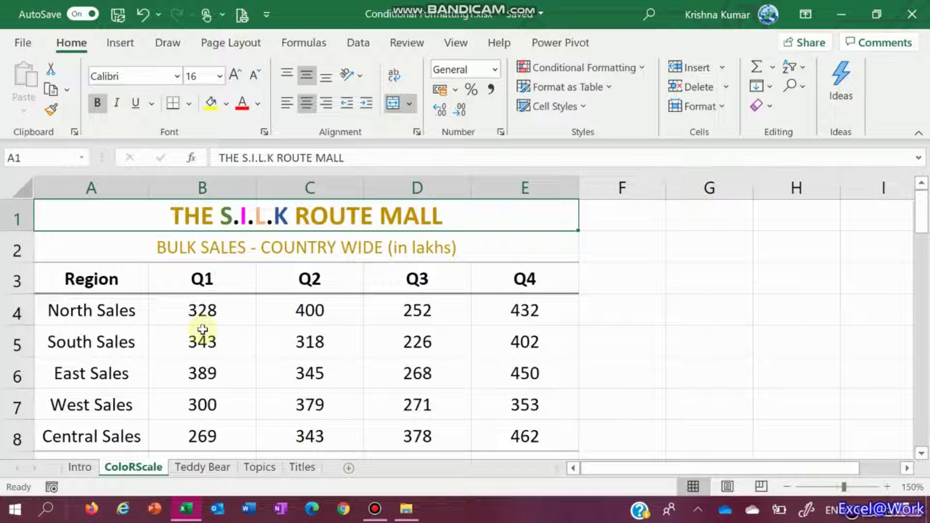
pyautogui.click(203, 466)
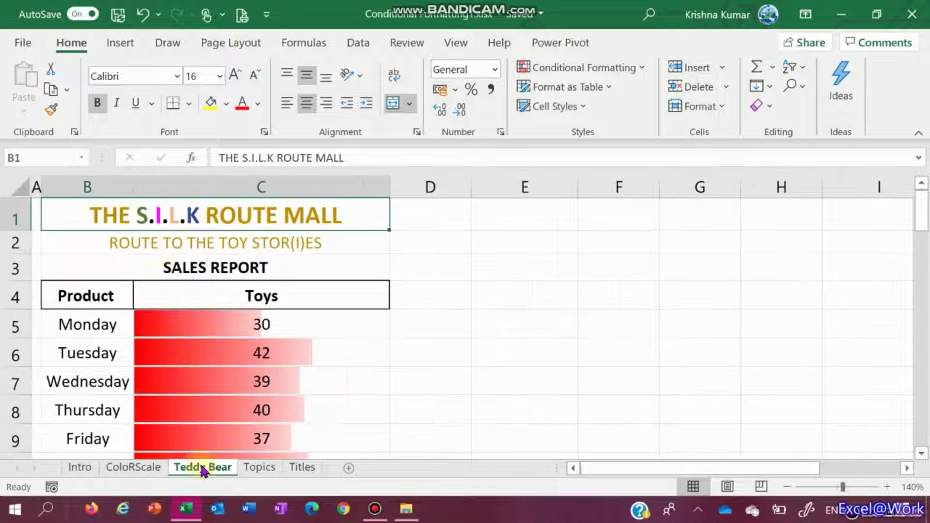
pyautogui.click(156, 470)
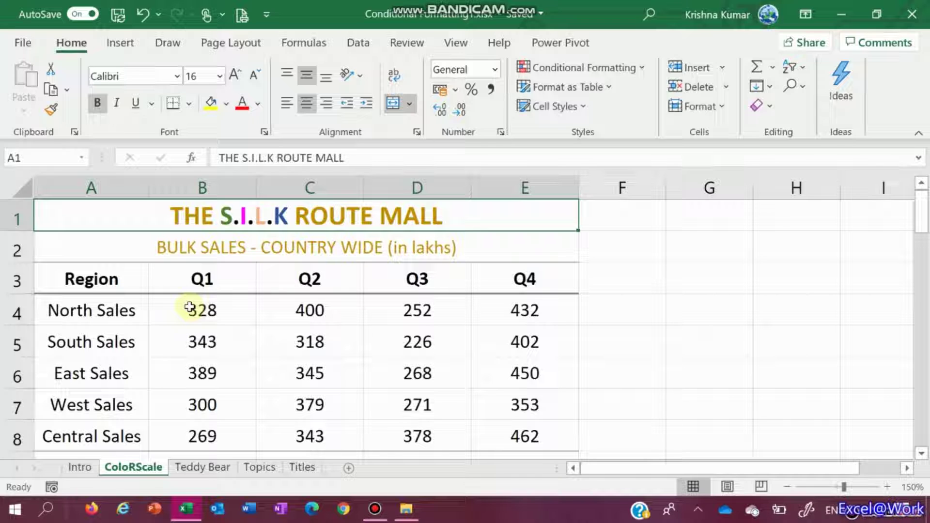
# Step: Select the quarterly sales figures in B4:E8 and preview the preset color scales on them
pyautogui.doubleClick(189, 307)
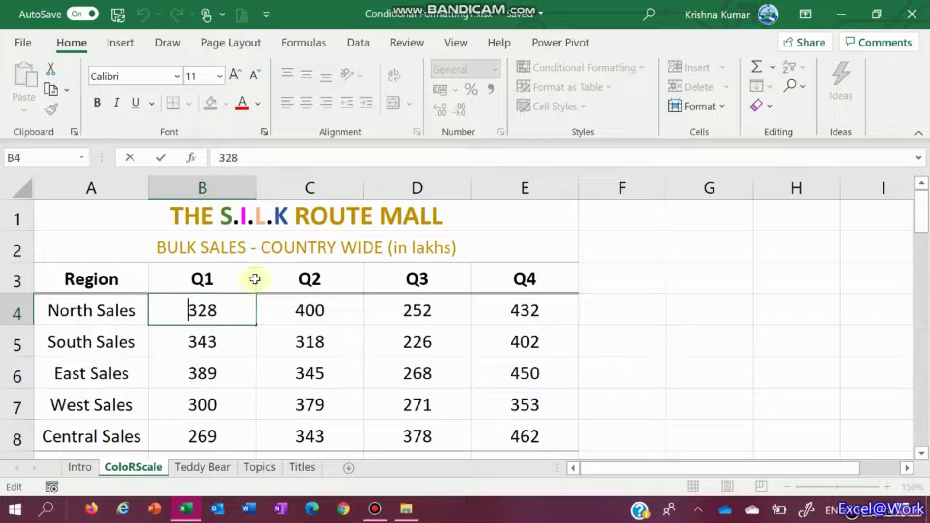
pyautogui.click(261, 312)
pyautogui.click(227, 316)
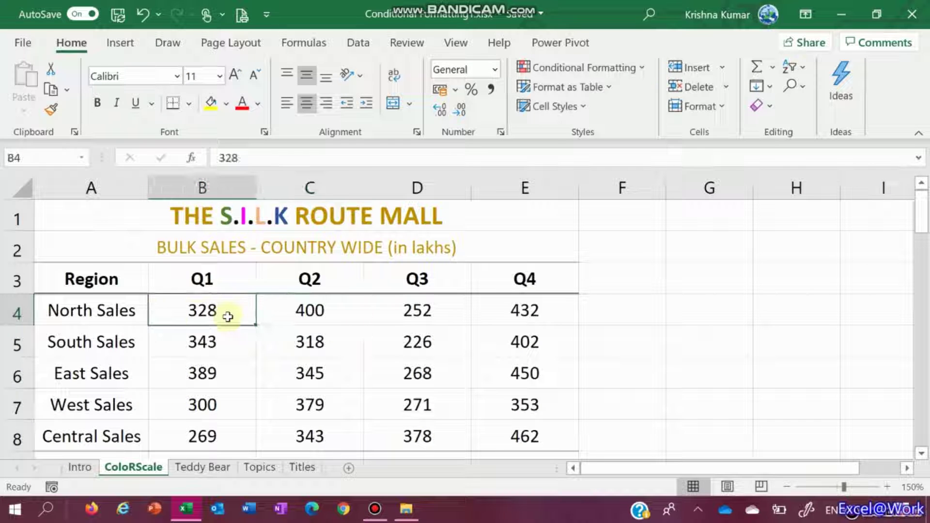
pyautogui.doubleClick(228, 316)
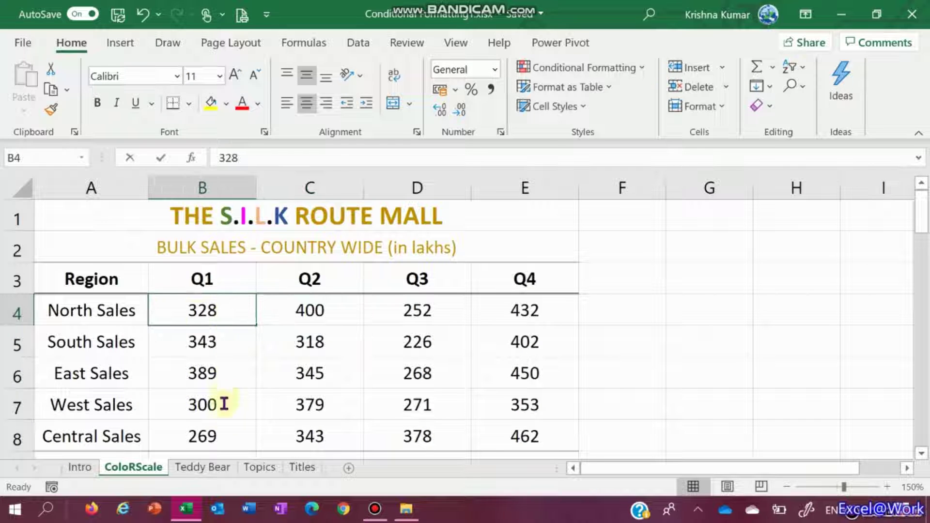
pyautogui.click(277, 315)
pyautogui.moveTo(228, 312); pyautogui.dragTo(314, 438)
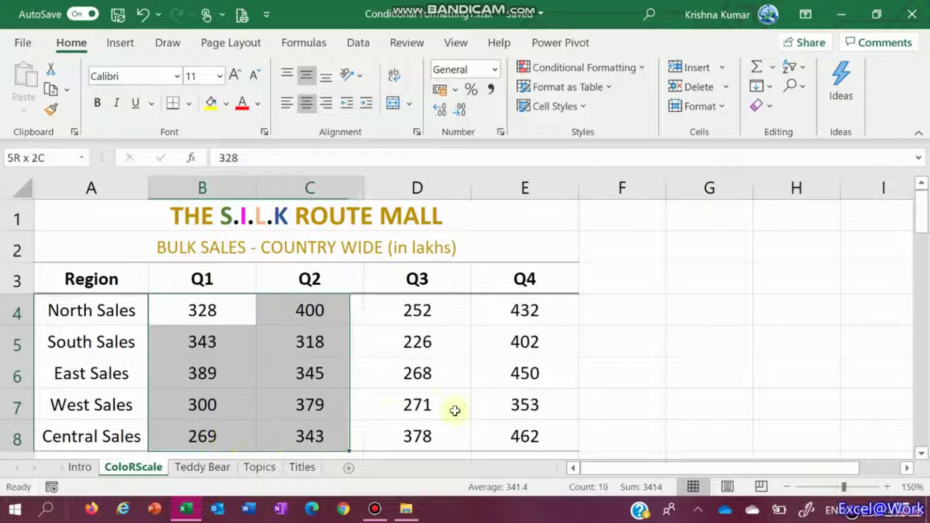
pyautogui.moveTo(455, 411); pyautogui.dragTo(498, 430)
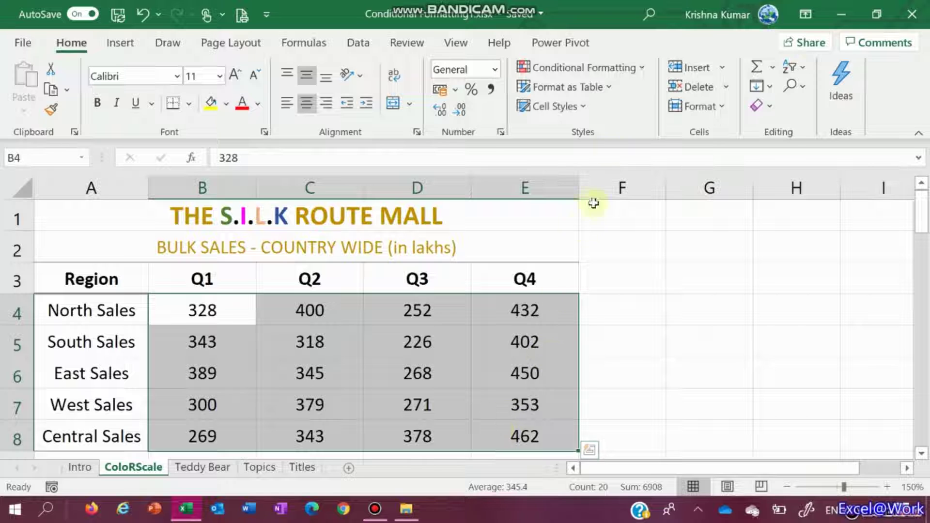
pyautogui.click(644, 68)
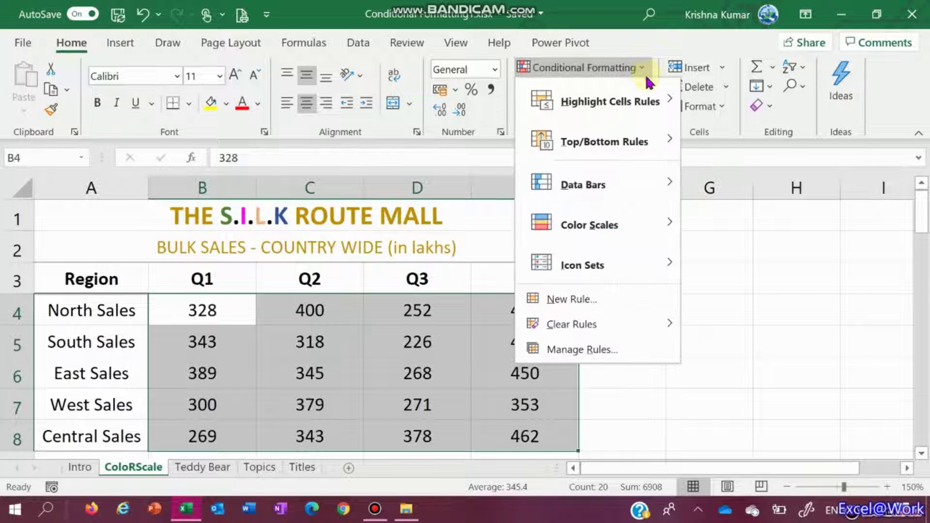
pyautogui.moveTo(656, 224)
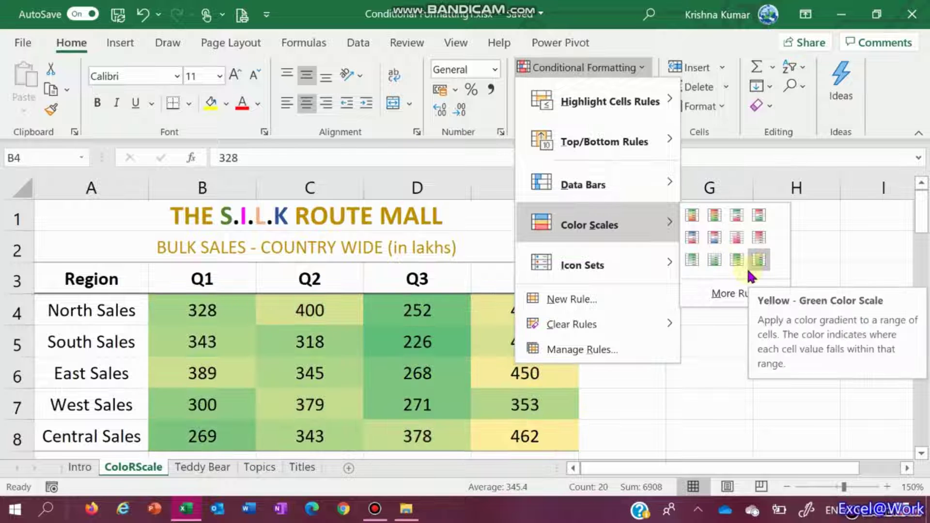
pyautogui.click(618, 426)
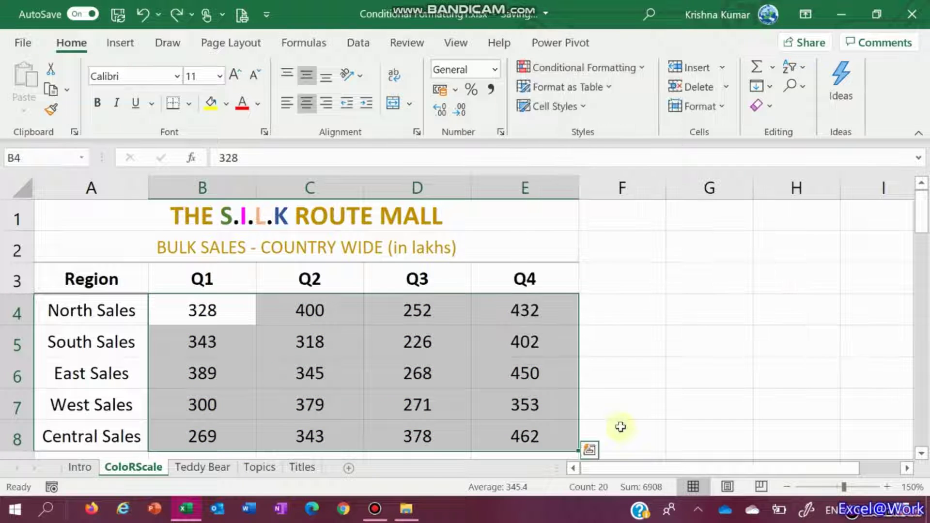
# Step: Apply a custom 2-Color Scale rule to B4:E8 with yellow for the lowest value and light green for the highest value
pyautogui.click(627, 71)
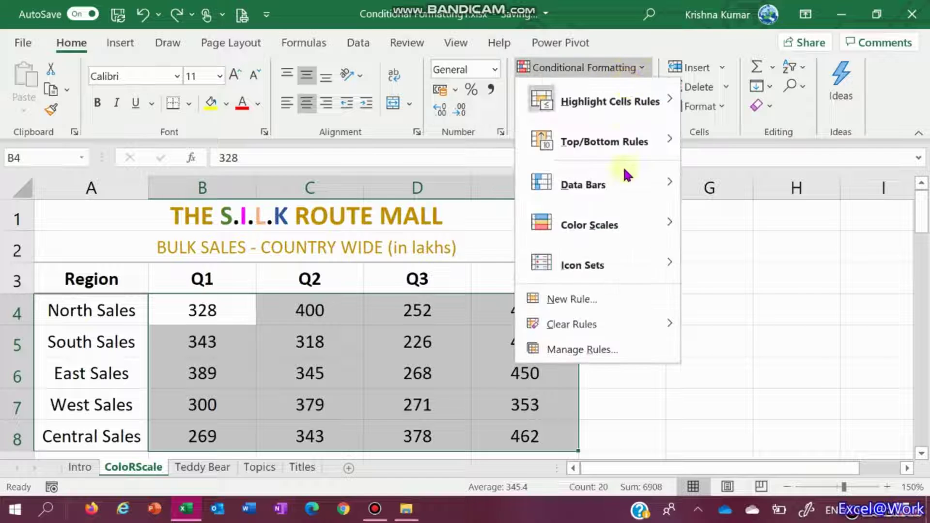
pyautogui.moveTo(658, 239)
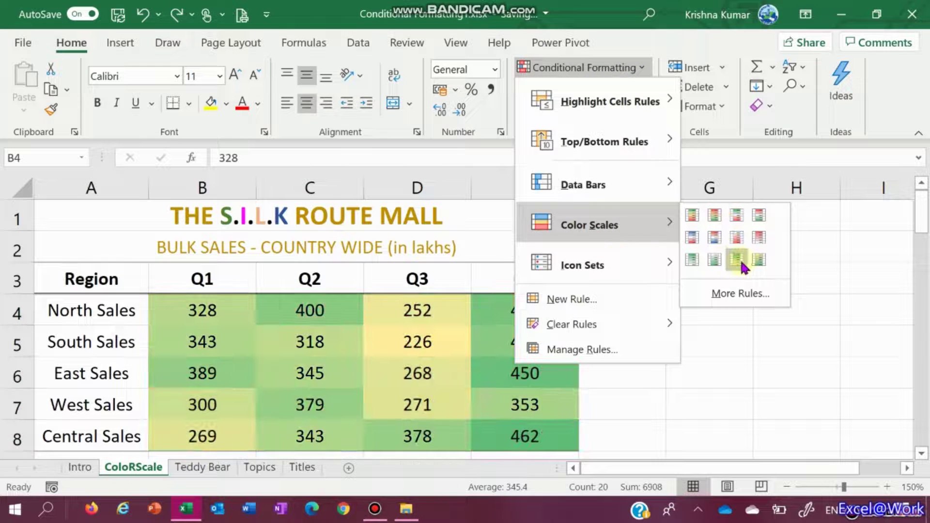
pyautogui.click(740, 294)
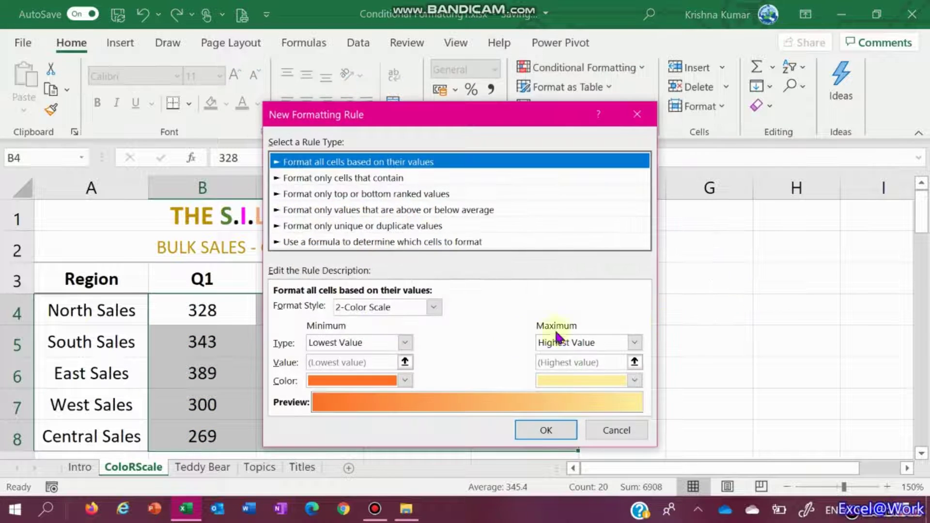
pyautogui.click(404, 380)
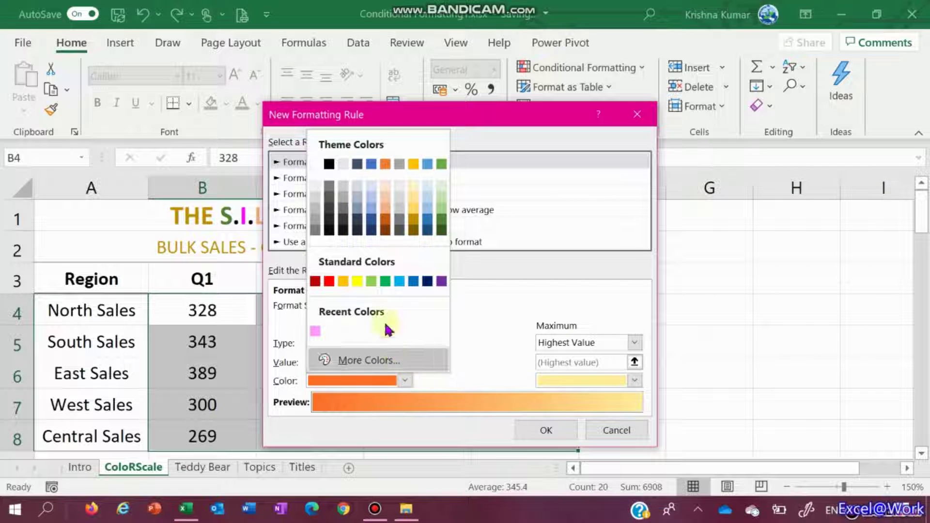
pyautogui.click(357, 282)
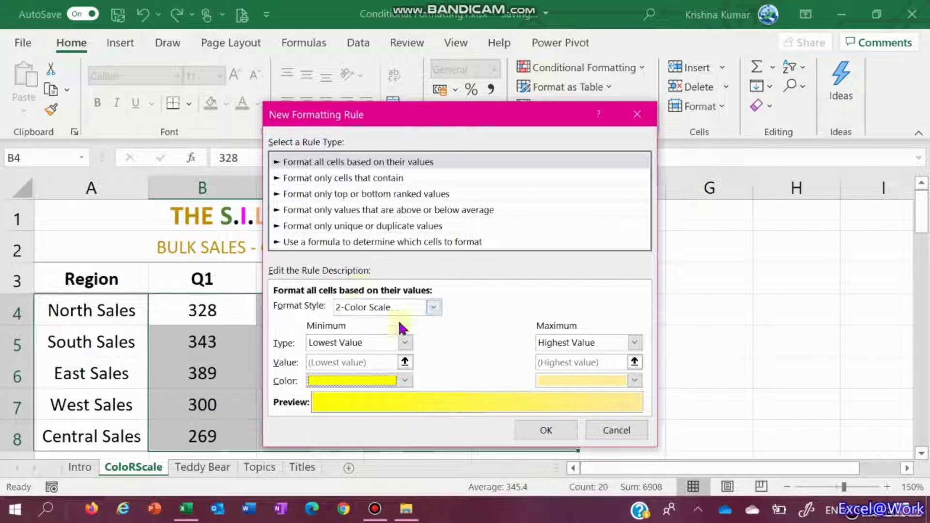
pyautogui.click(635, 380)
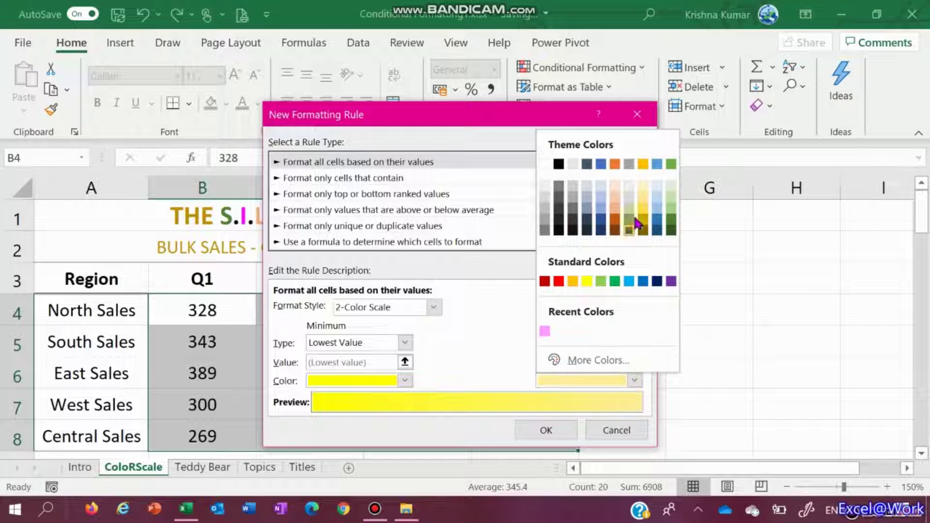
pyautogui.click(671, 231)
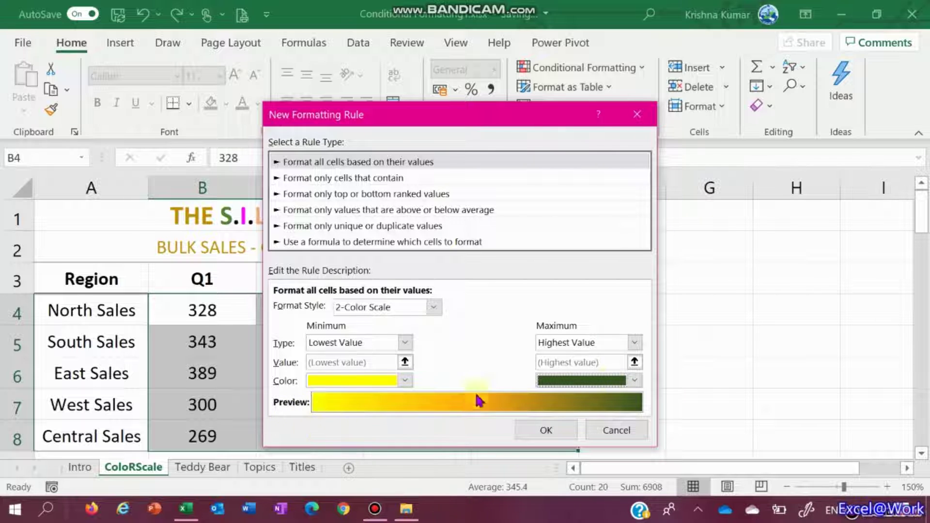
pyautogui.click(636, 381)
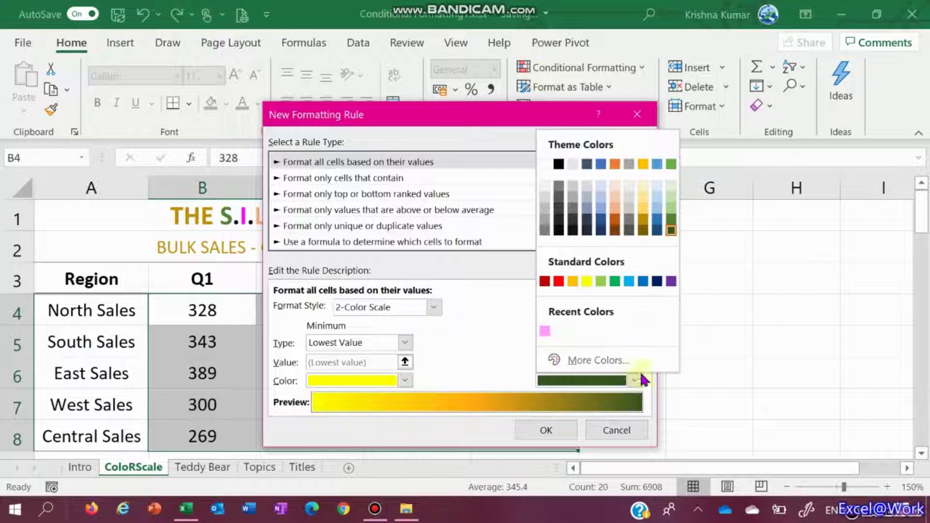
pyautogui.click(671, 207)
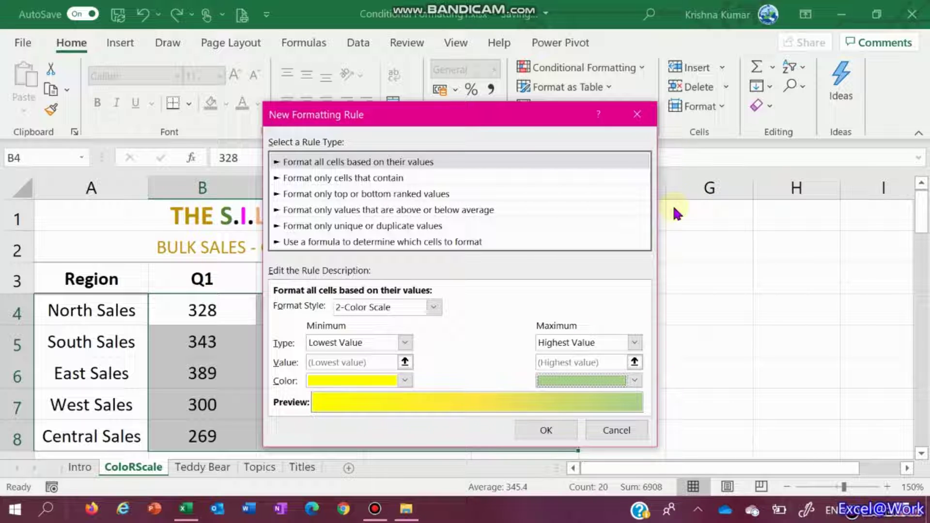
pyautogui.click(553, 433)
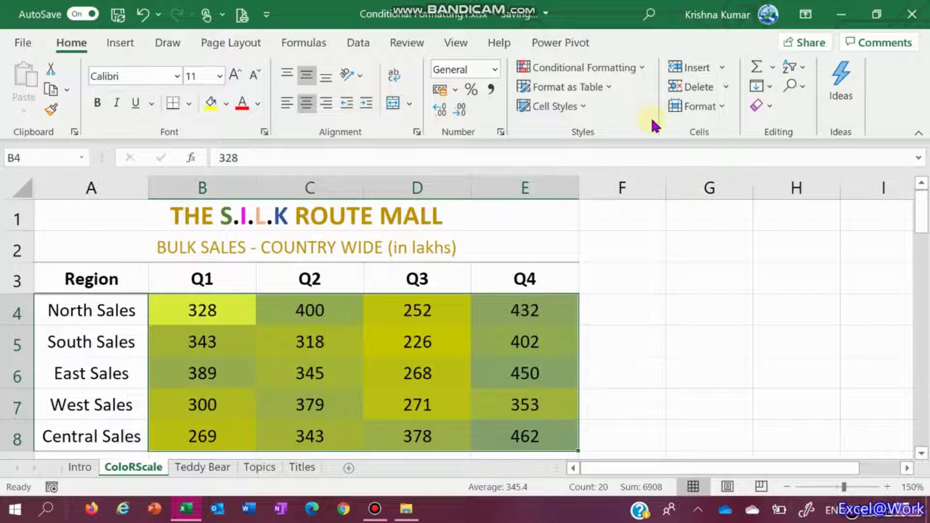
# Step: Clear the conditional formatting rules from the selected sales cells
pyautogui.click(637, 69)
pyautogui.moveTo(617, 225)
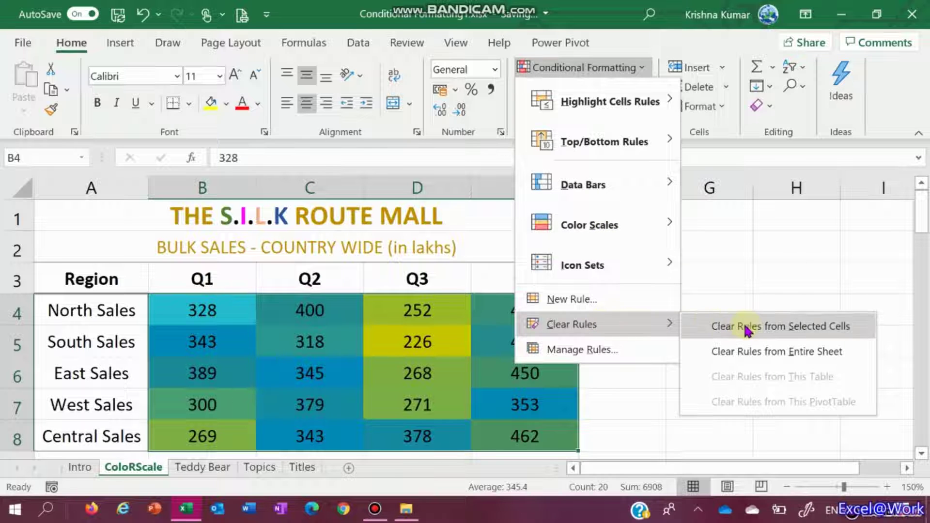
pyautogui.click(748, 331)
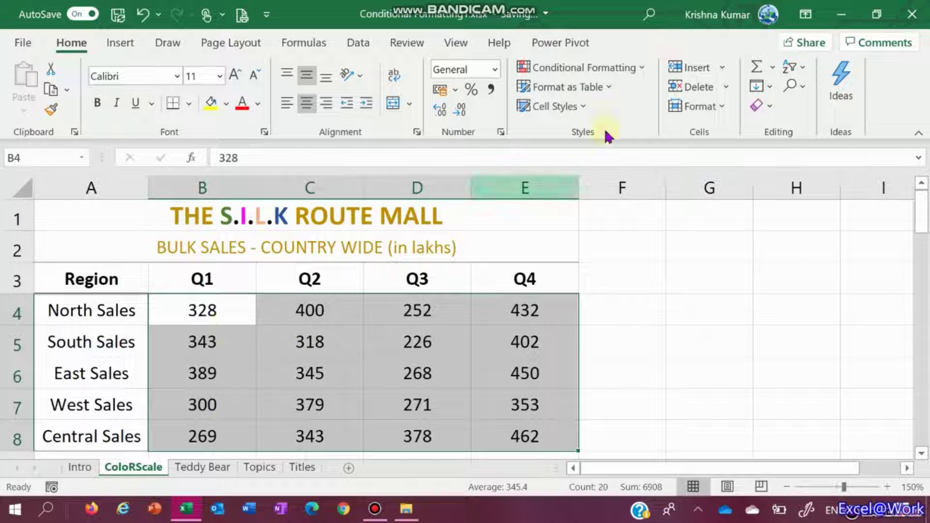
# Step: Apply the five-box ratings icon set to the quarterly sales figures in B4:E8
pyautogui.click(637, 71)
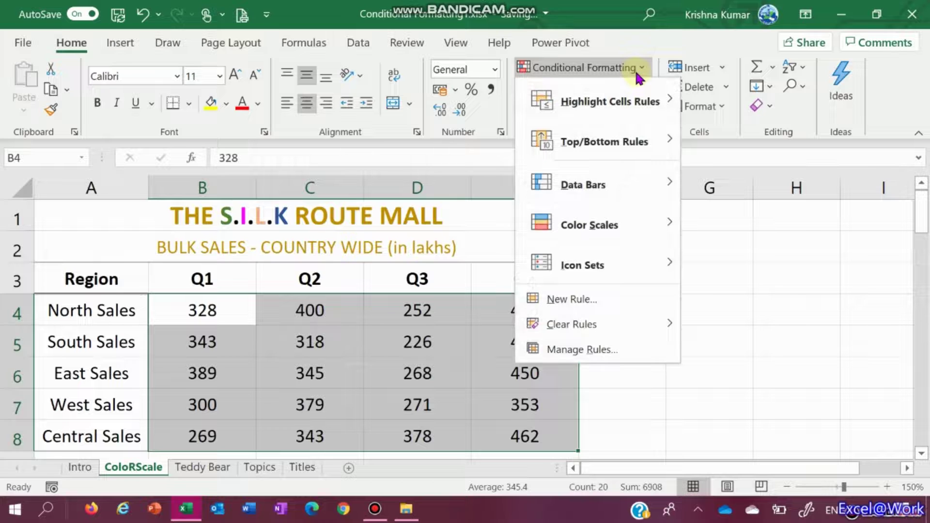
pyautogui.moveTo(611, 230)
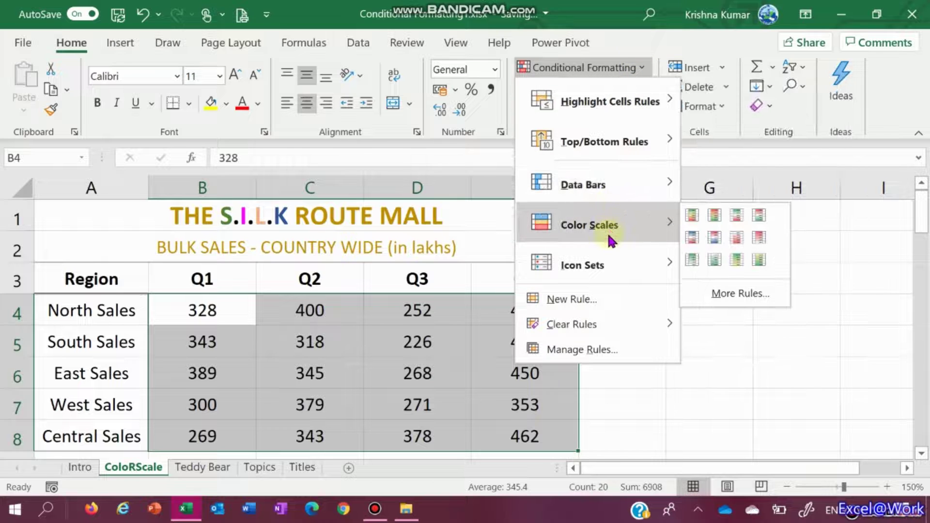
pyautogui.moveTo(611, 266)
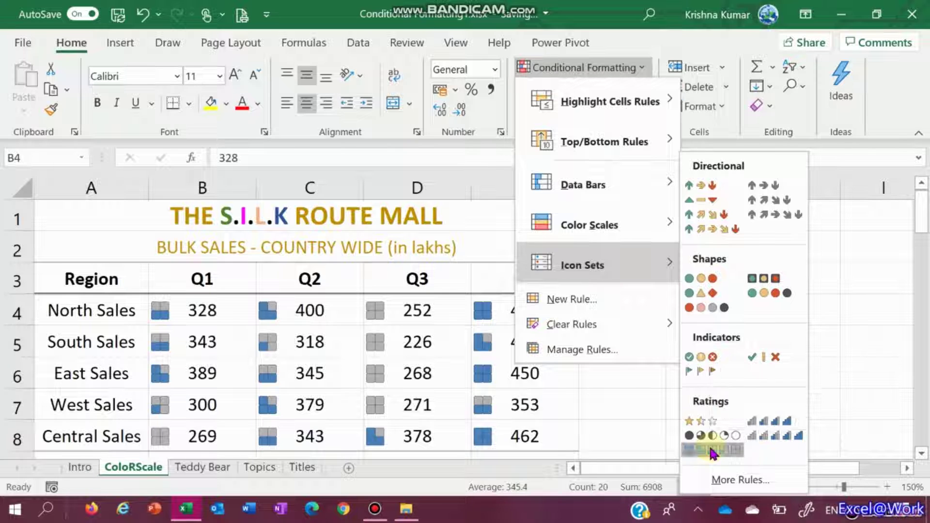
pyautogui.click(711, 451)
pyautogui.click(608, 407)
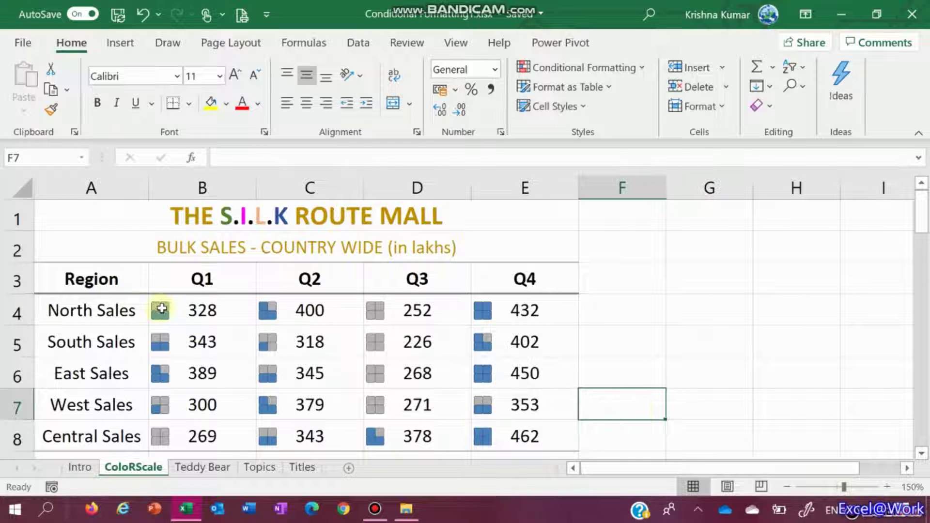
# Step: Select the quarterly sales figures in B4:E8 and open their icon set rule for editing
pyautogui.moveTo(162, 308); pyautogui.dragTo(484, 438)
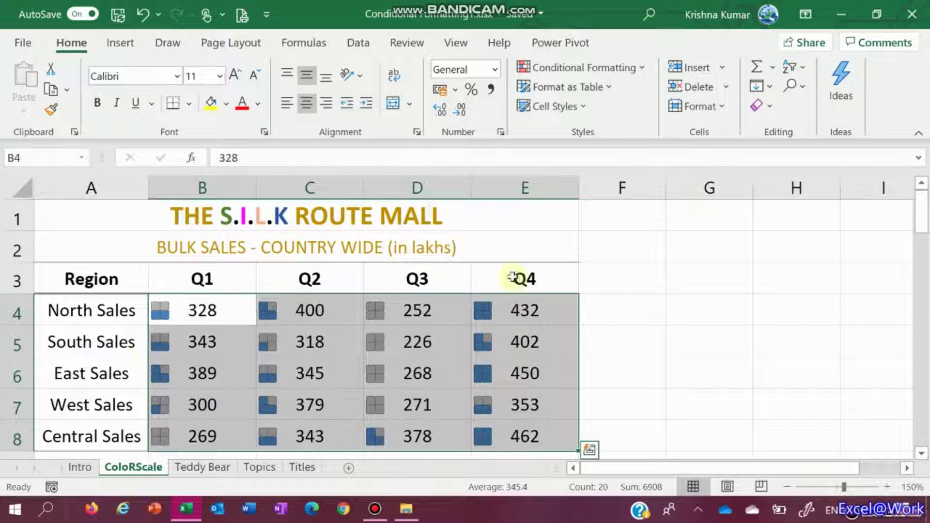
pyautogui.click(620, 70)
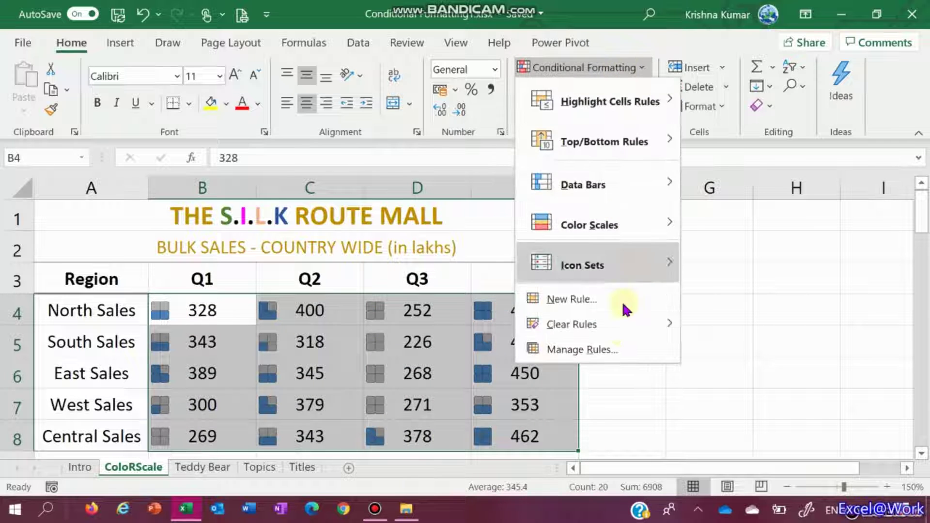
pyautogui.click(623, 358)
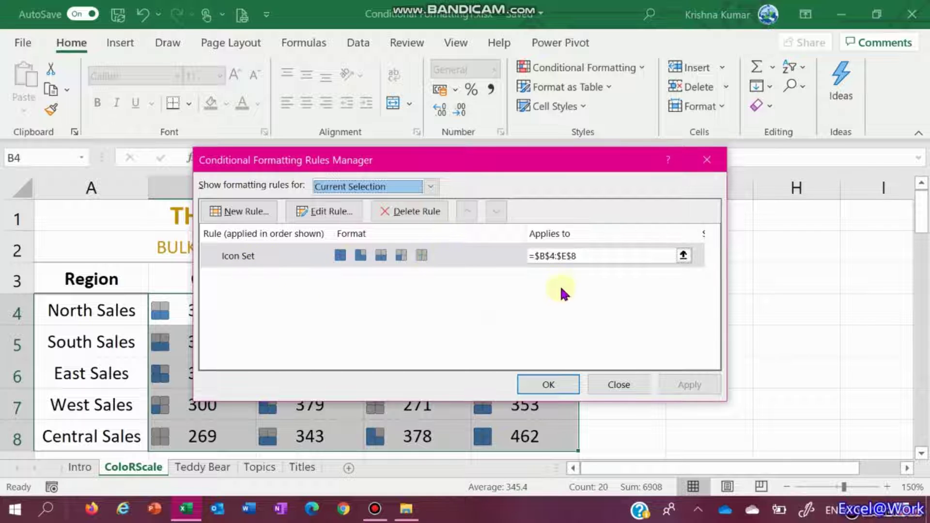
pyautogui.click(340, 216)
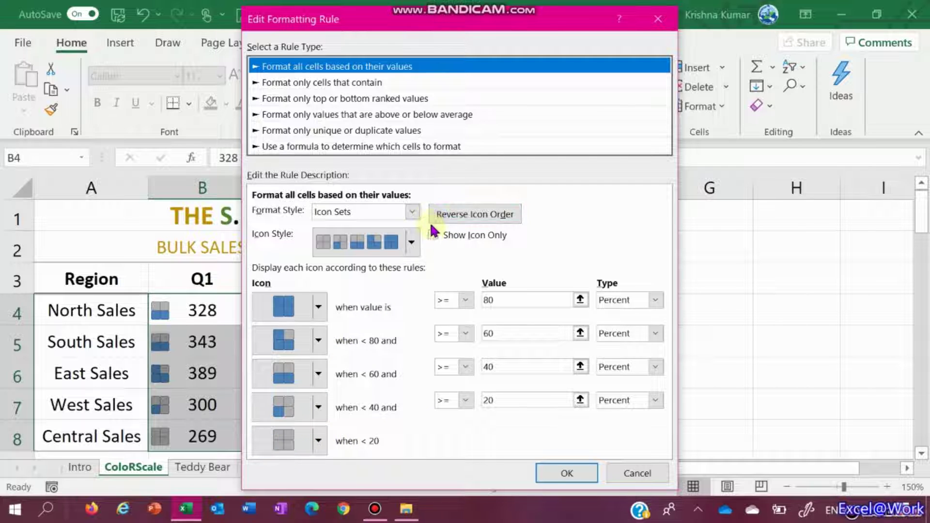
# Step: Reverse the icon order in the icon set rule and restore the original order
pyautogui.click(466, 216)
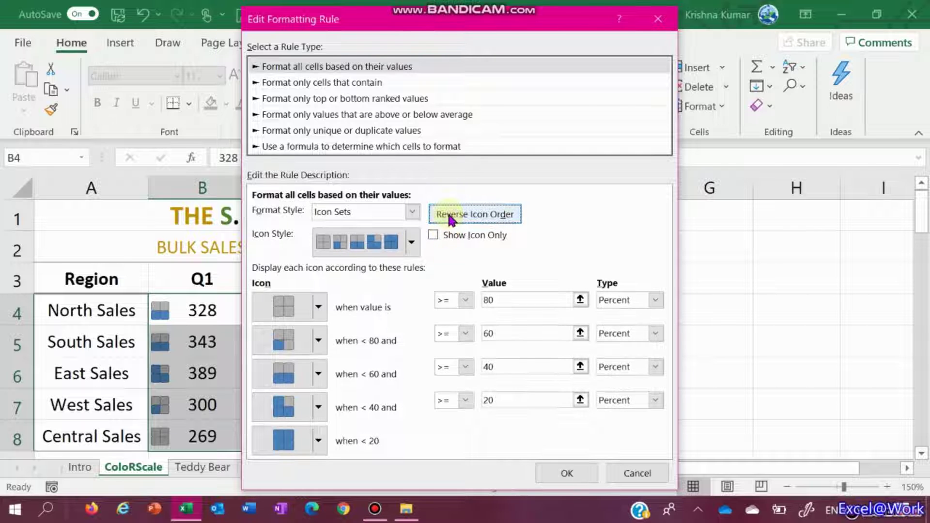
pyautogui.click(450, 219)
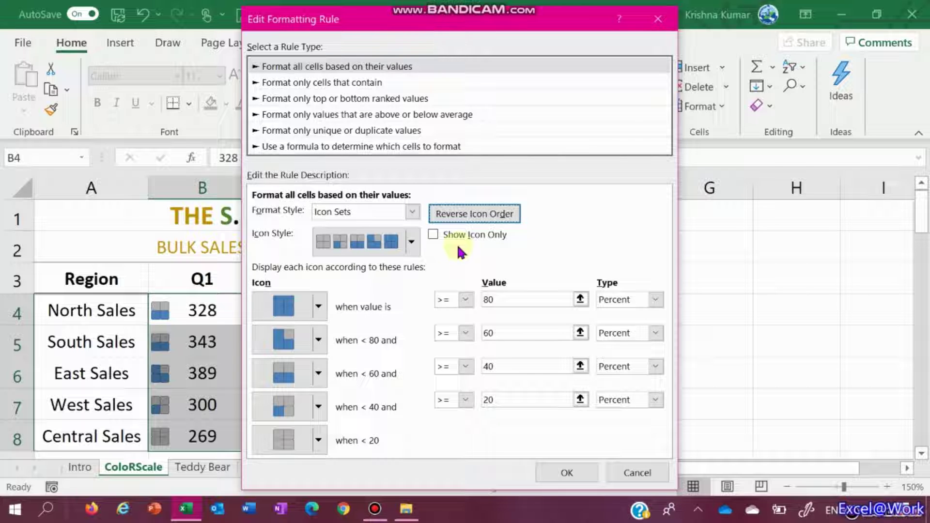
pyautogui.hotkey('shift', 'Tab')
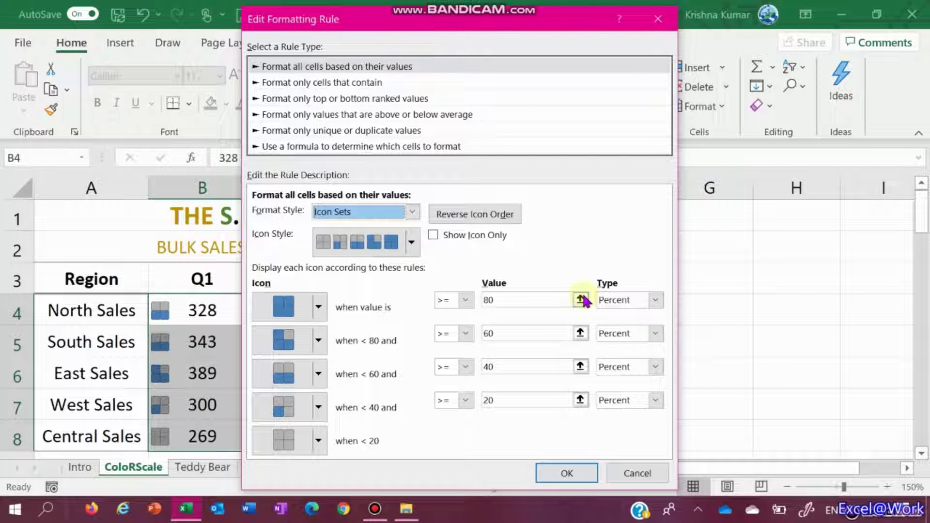
# Step: Try the five-bar and four-bar ratings icon styles in the rule, and cancel the edit
pyautogui.click(411, 243)
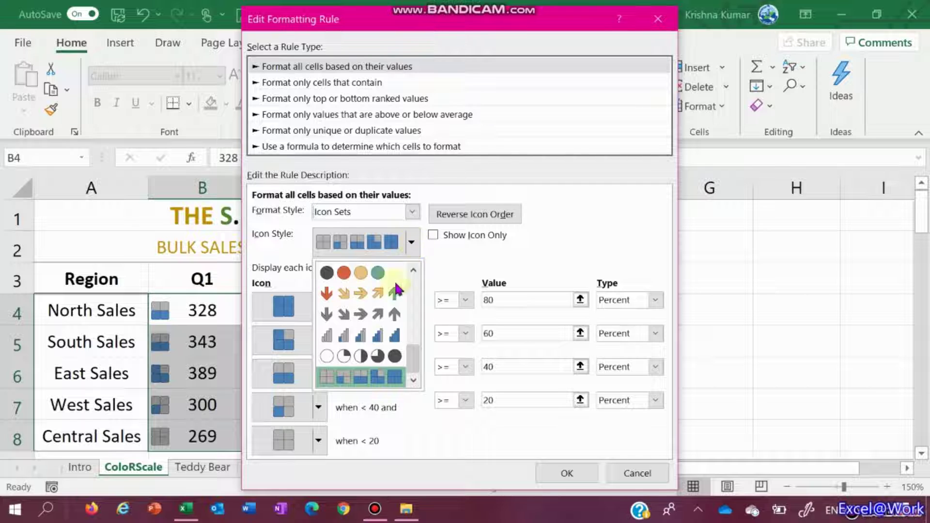
pyautogui.click(383, 339)
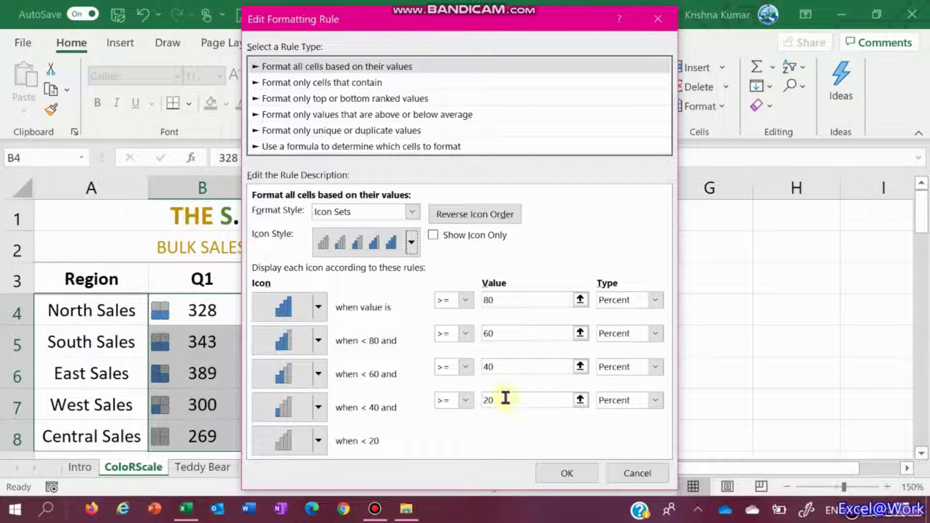
pyautogui.click(412, 241)
pyautogui.click(378, 294)
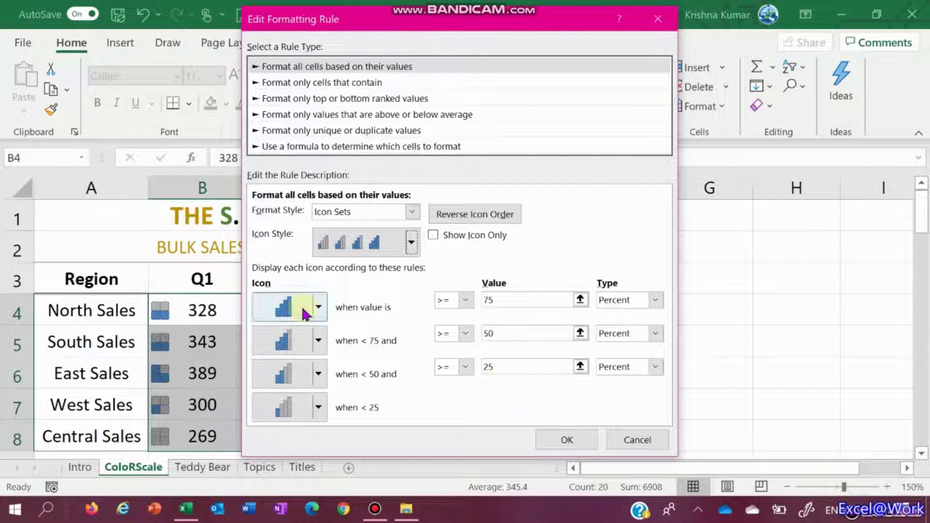
pyautogui.click(617, 440)
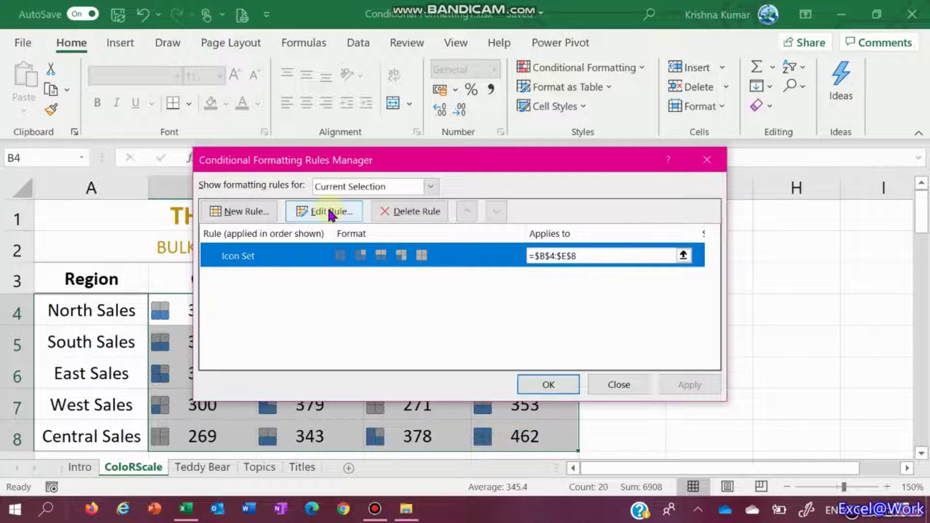
# Step: Delete the icon set rule from B4:E8 and apply the change
pyautogui.click(409, 211)
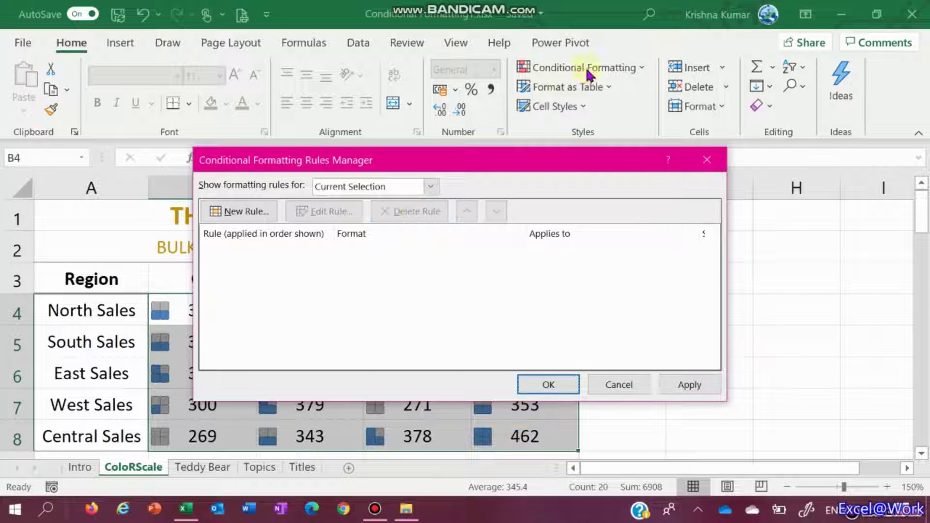
pyautogui.click(670, 390)
pyautogui.click(626, 387)
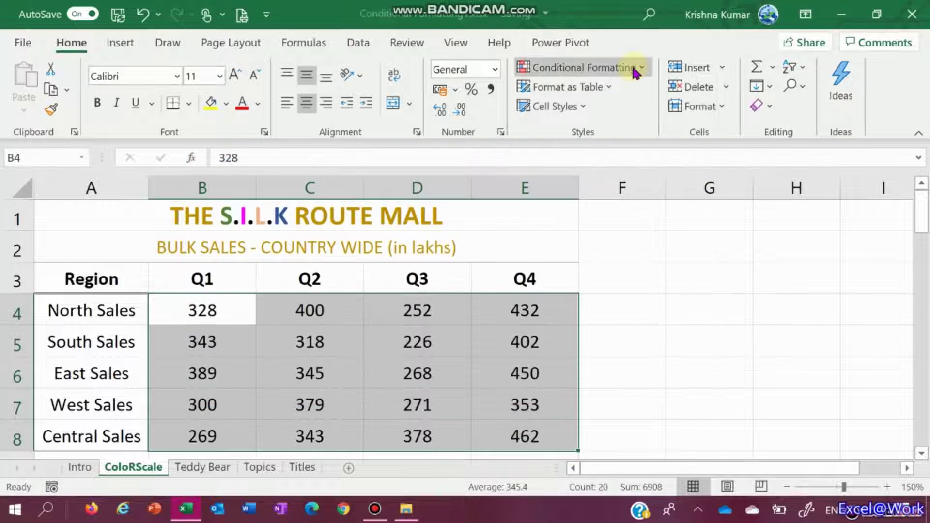
# Step: Examine the icon set, rule clearing and new formatting rule options for the selected sales figures without creating a rule
pyautogui.click(635, 73)
pyautogui.moveTo(641, 265)
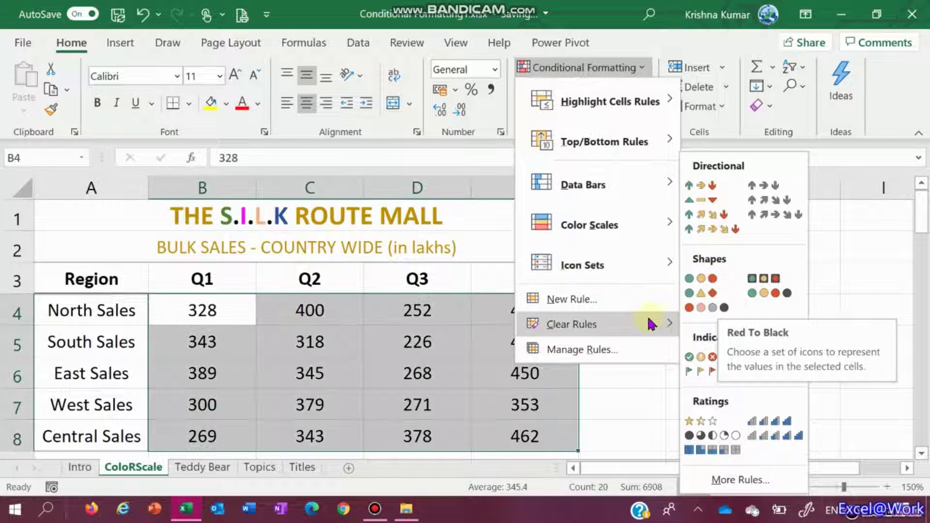
pyautogui.moveTo(651, 324)
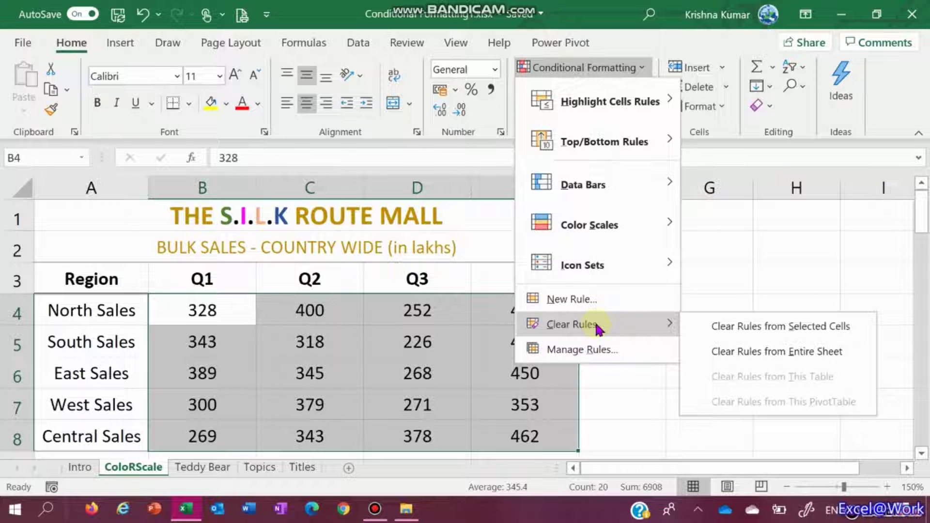
pyautogui.click(598, 350)
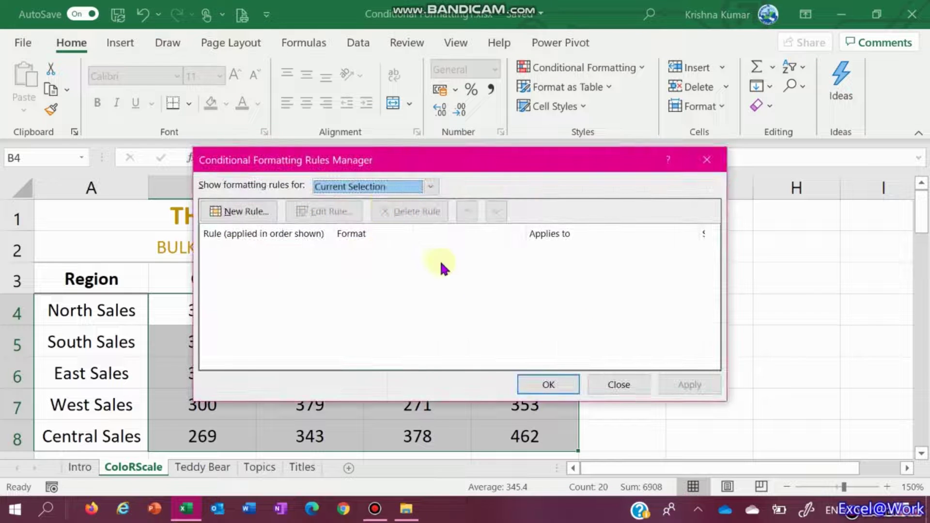
pyautogui.click(262, 213)
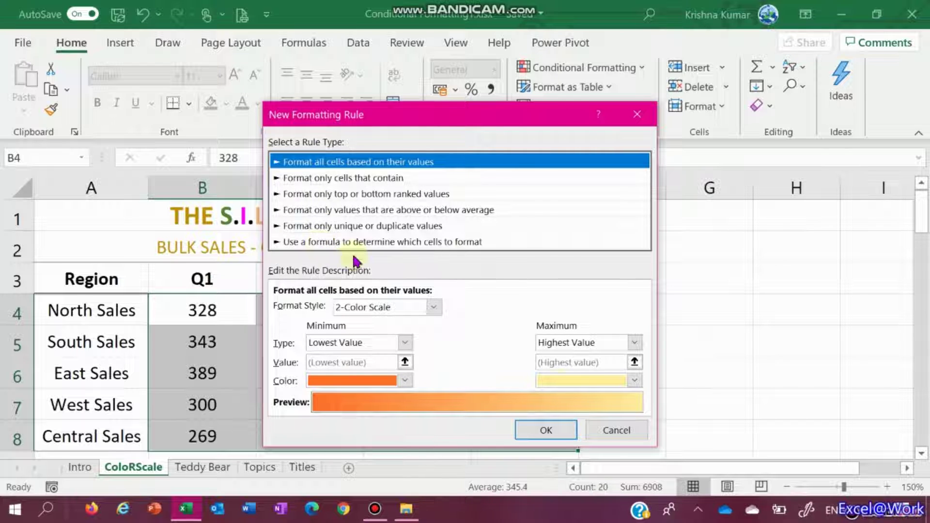
pyautogui.click(614, 432)
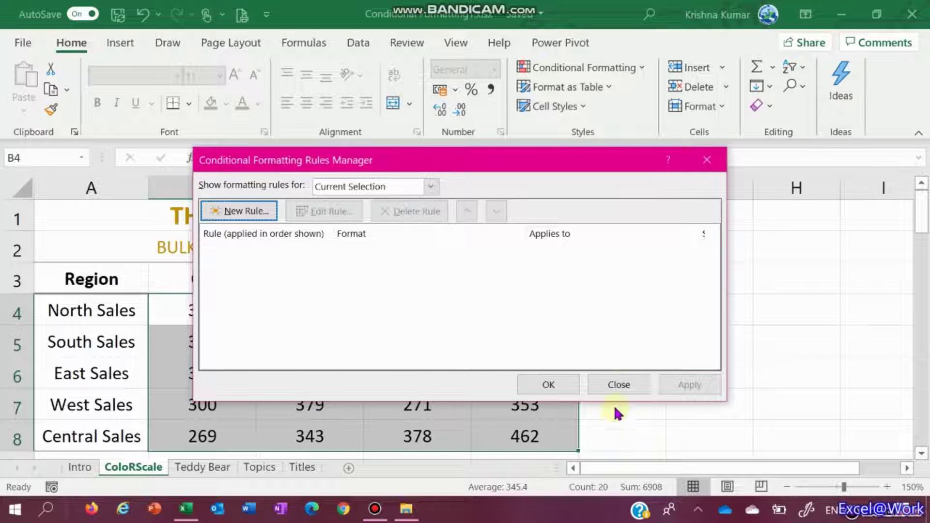
pyautogui.click(618, 385)
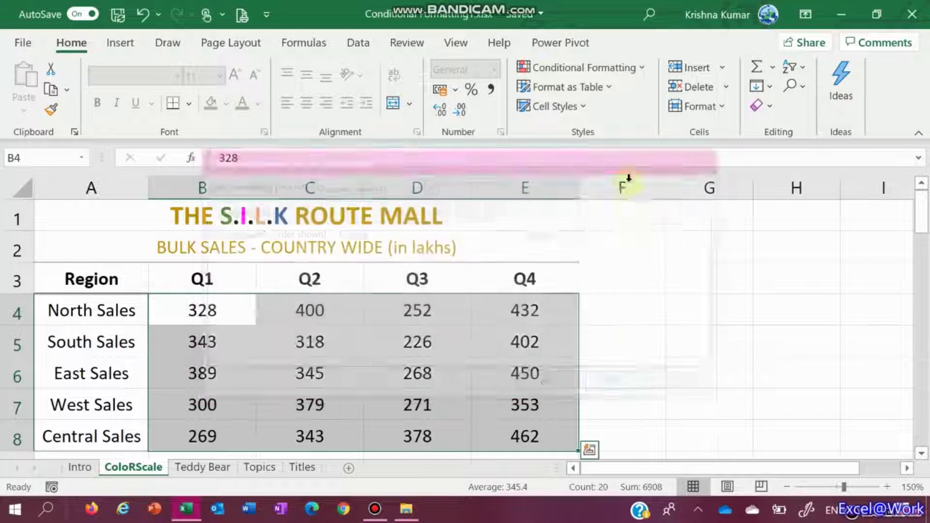
# Step: Apply the preset two-color scale with red for the lowest and white for the highest values to B4:E8
pyautogui.click(635, 66)
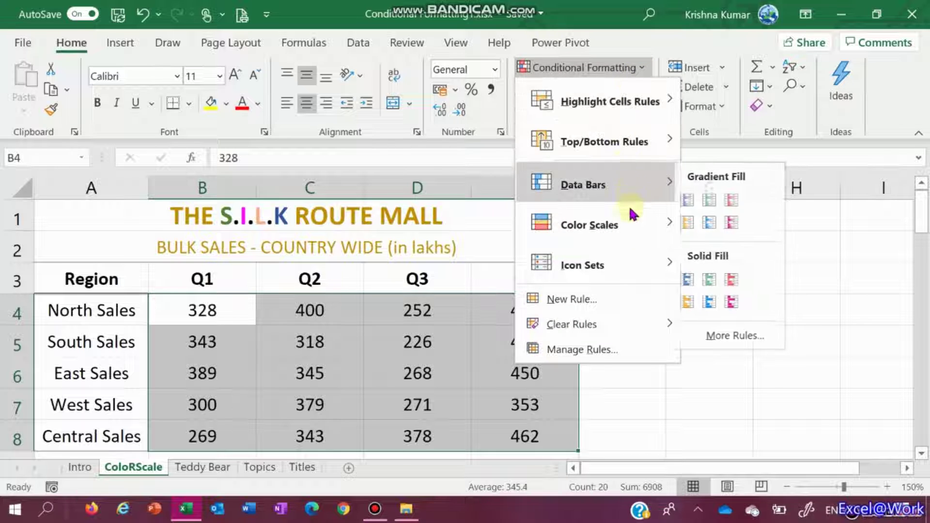
pyautogui.moveTo(629, 223)
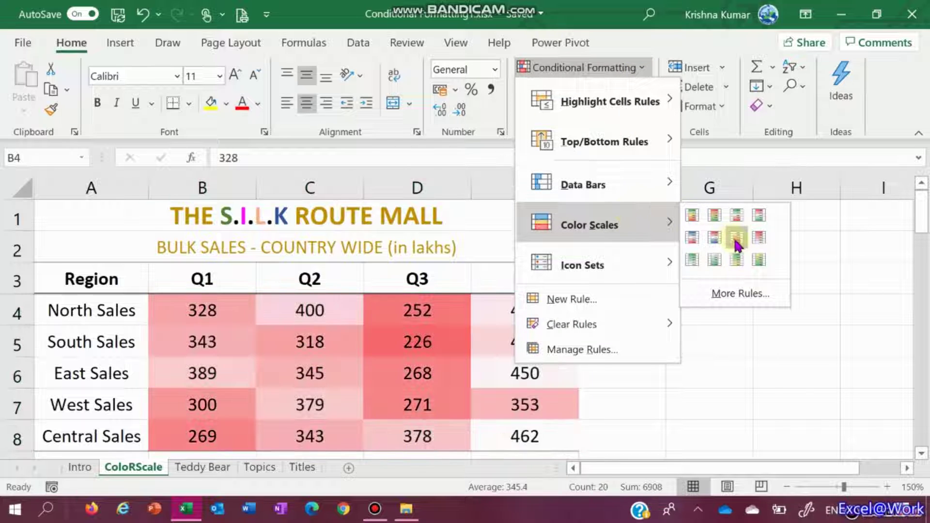
pyautogui.click(737, 237)
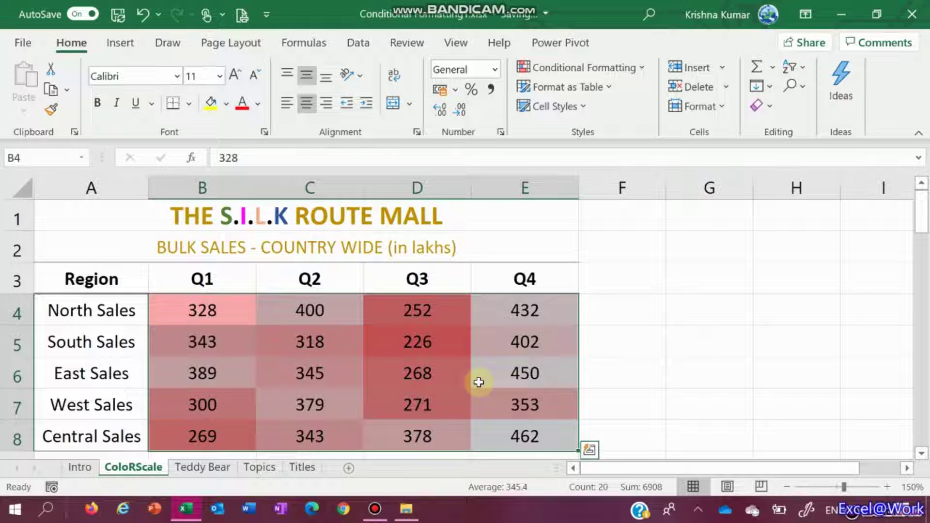
pyautogui.click(478, 382)
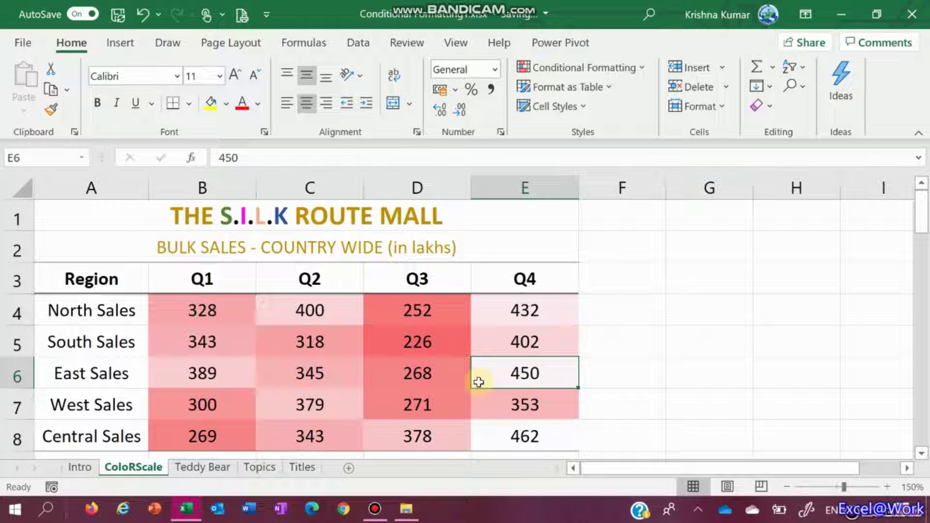